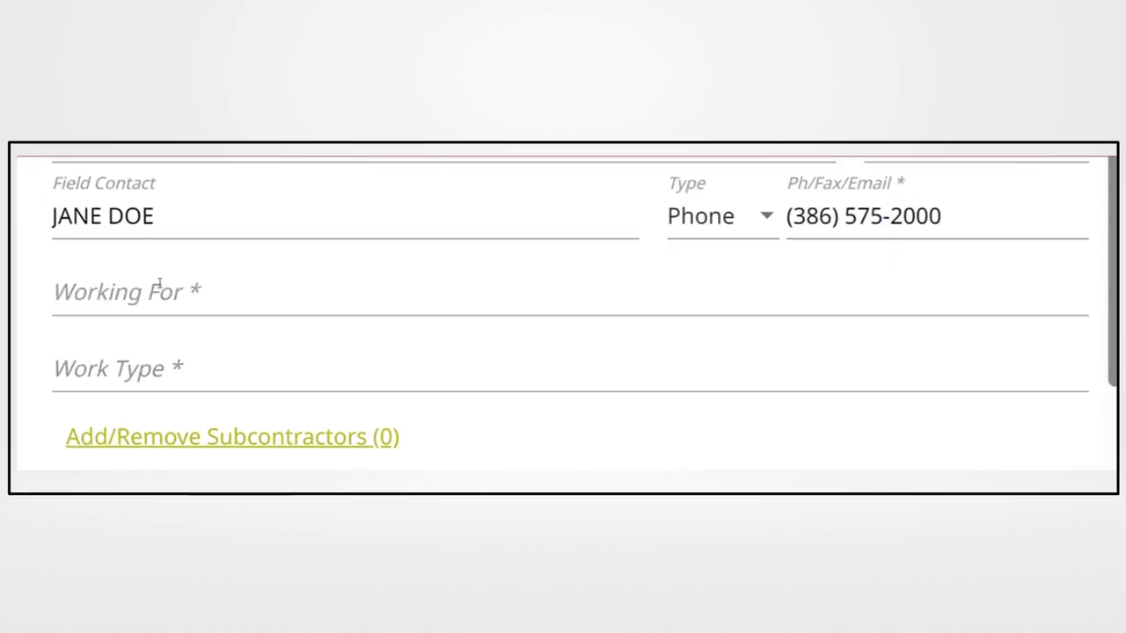
Enter the customer's name in Working For and set Work Type to IRRIGATION.
{"action": "left_click", "coordinate": [159, 282]}
{"action": "type", "text": "JANE DOE"}
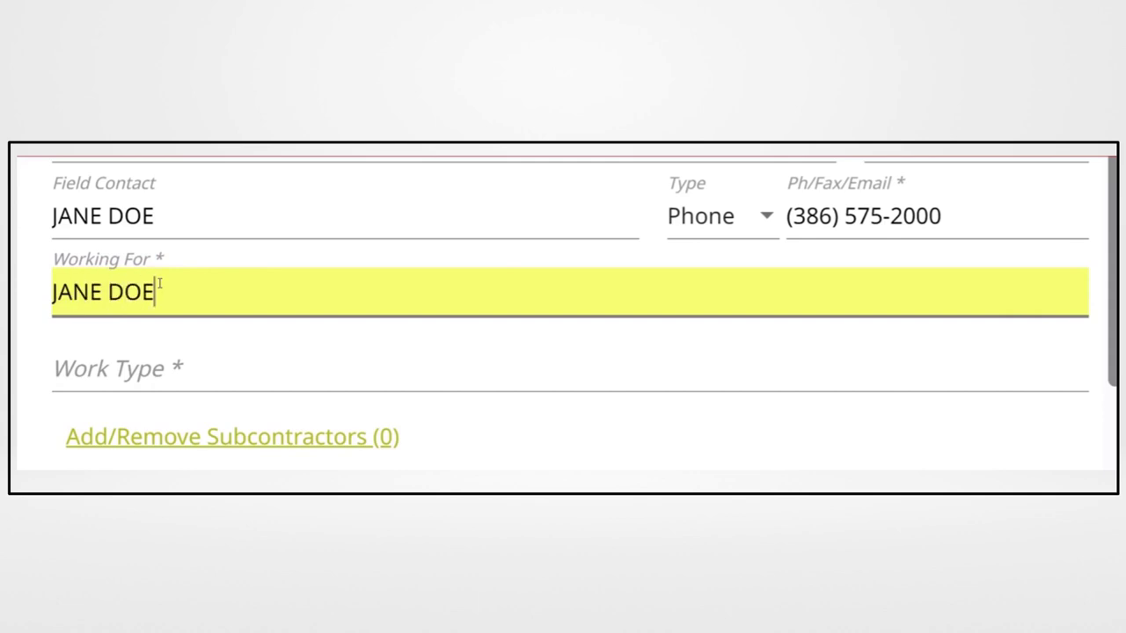
{"action": "key", "text": "Tab"}
{"action": "type", "text": "IRRIGATION"}
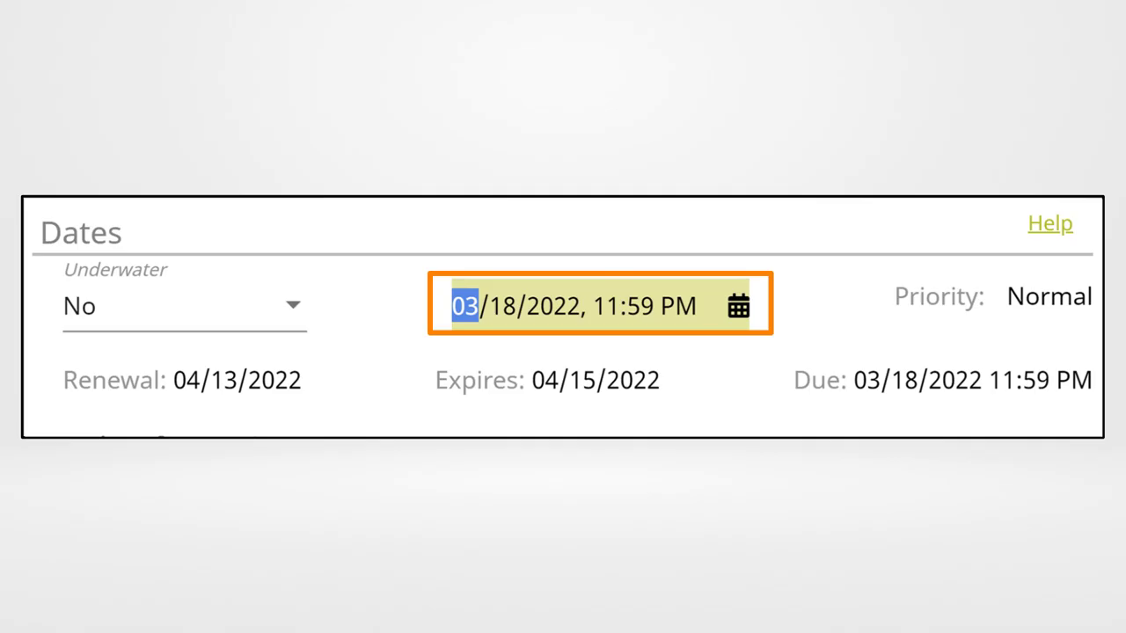
Pick 23 in the start-date calendar and set the time to 08:00 AM.
{"action": "key", "text": "Right"}
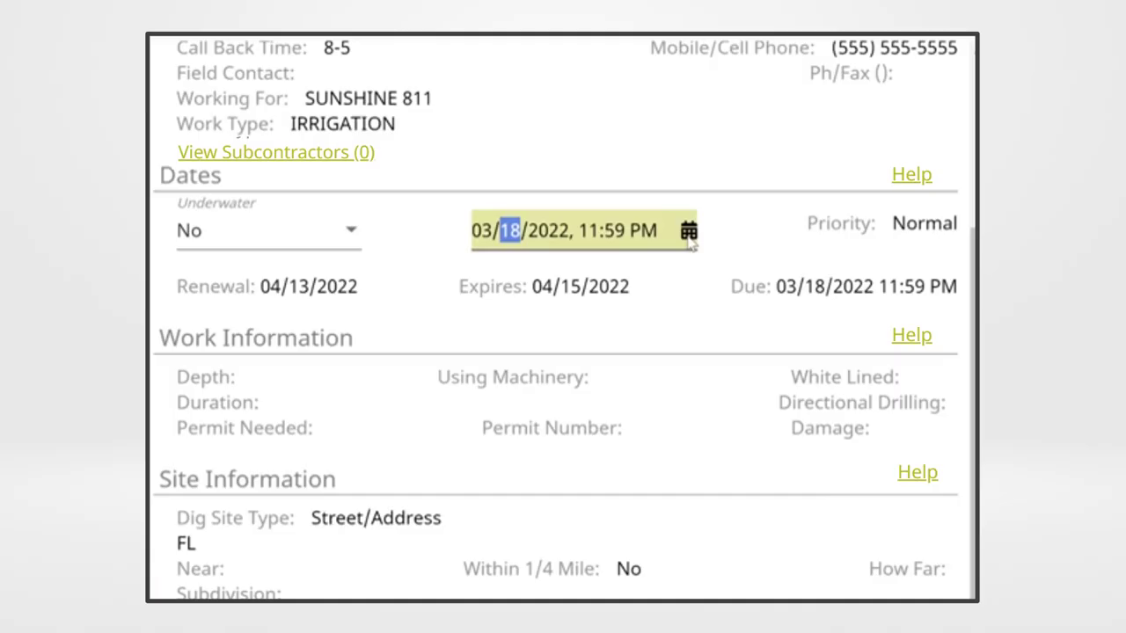
{"action": "left_click", "coordinate": [689, 232]}
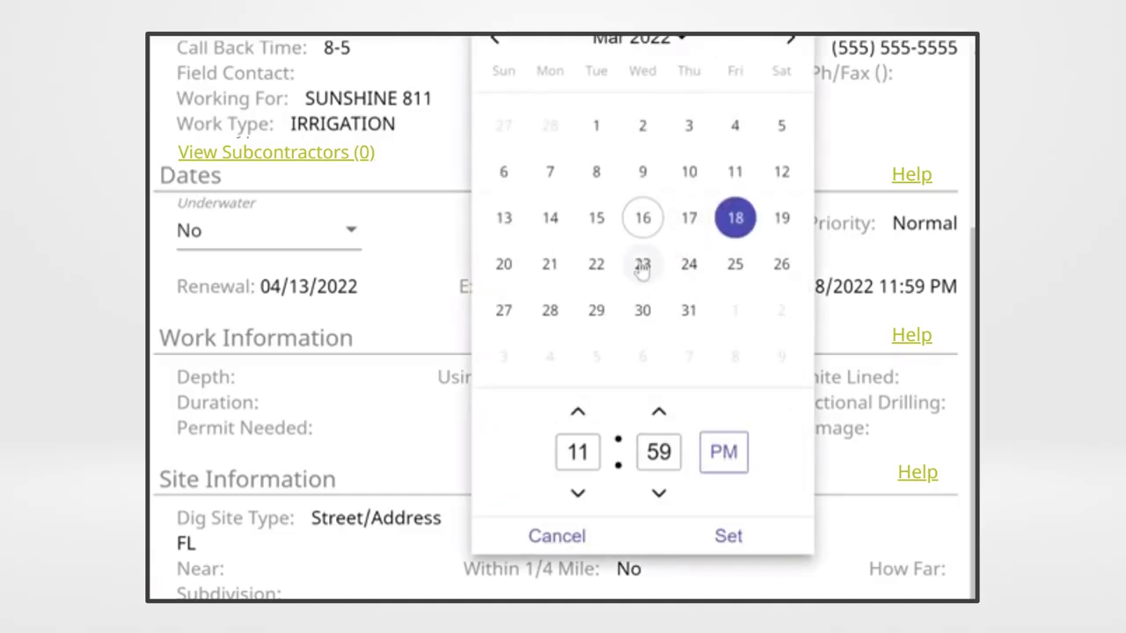
{"action": "left_click", "coordinate": [643, 266]}
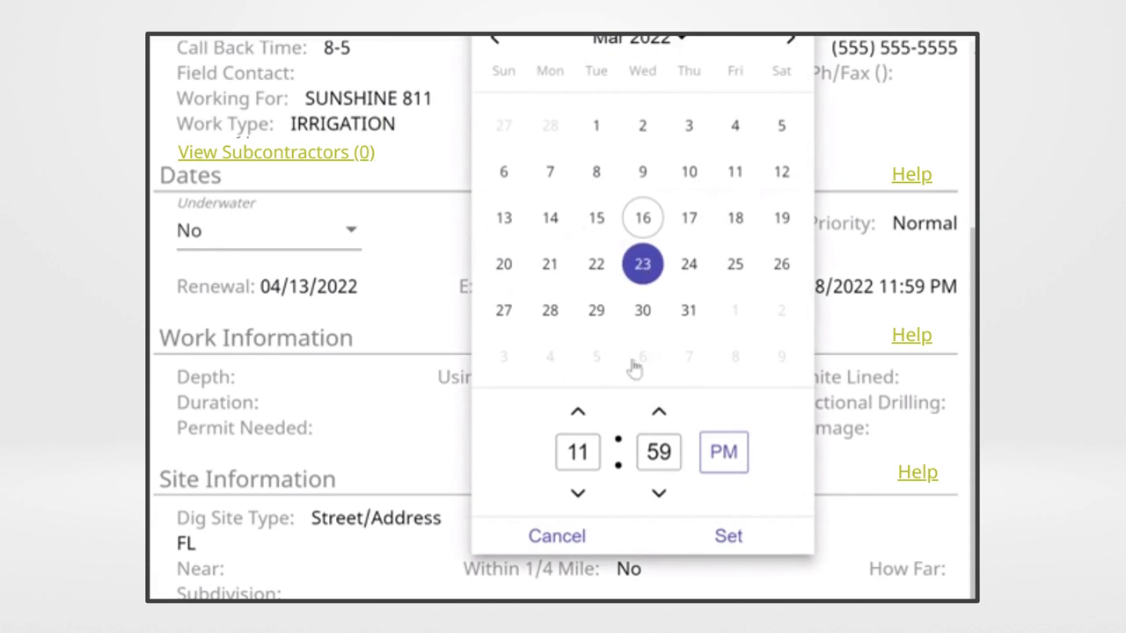
{"action": "left_click", "coordinate": [593, 450]}
{"action": "key", "text": "BackSpace"}
{"action": "key", "text": "BackSpace"}
{"action": "type", "text": "08:"}
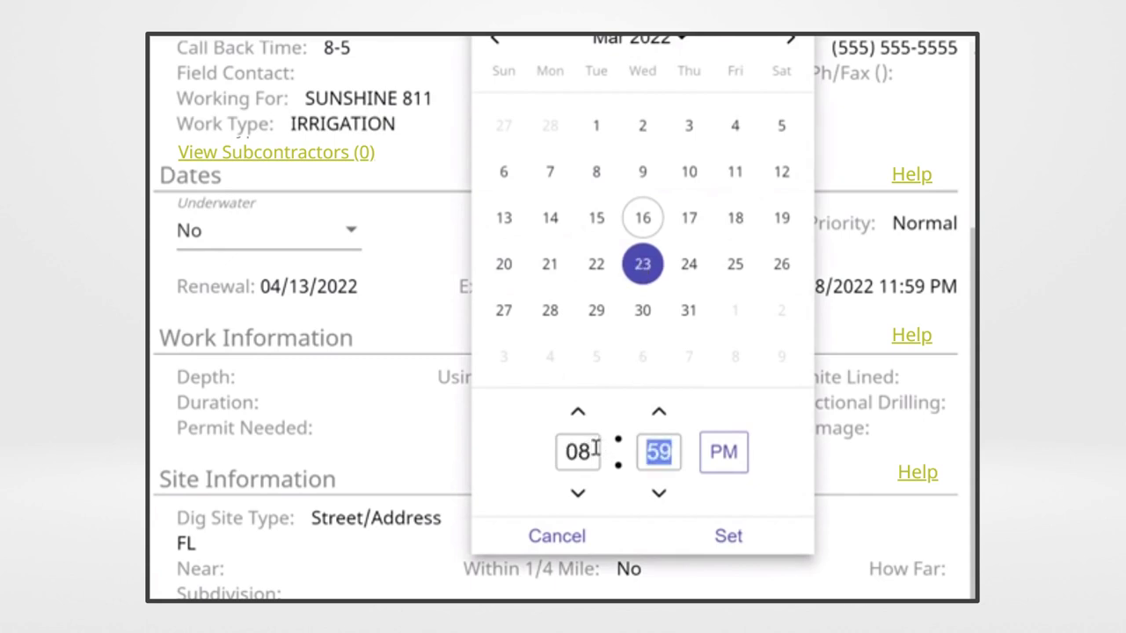
{"action": "type", "text": "00"}
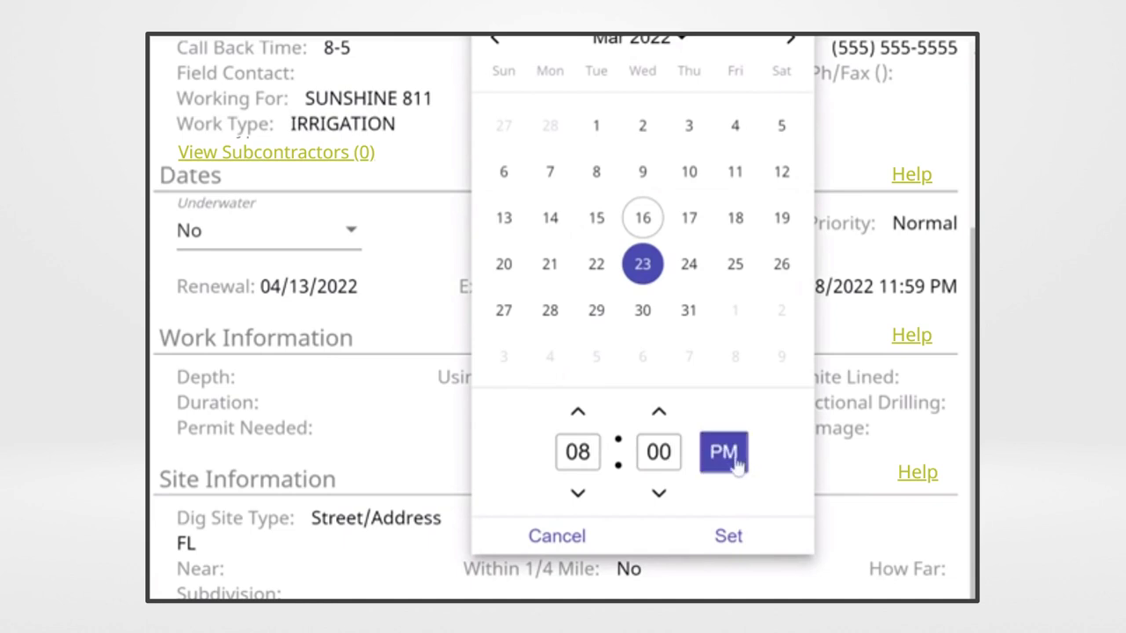
{"action": "left_click", "coordinate": [737, 465]}
{"action": "left_click", "coordinate": [727, 534]}
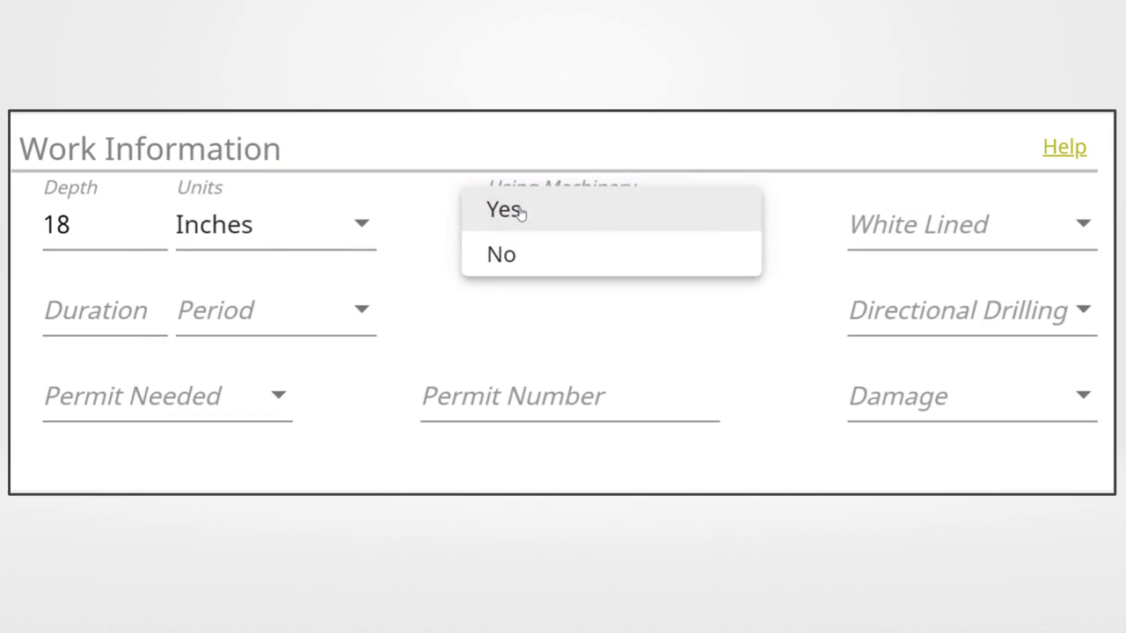
Set both Using Machinery and White Lined to Yes.
{"action": "left_click", "coordinate": [520, 212]}
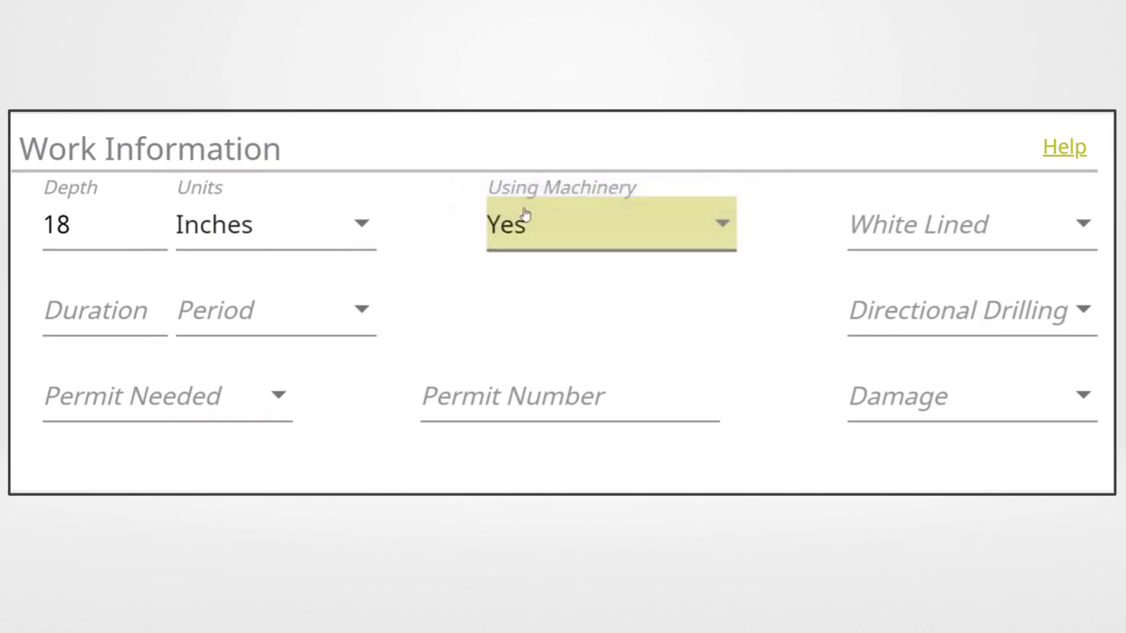
{"action": "left_click", "coordinate": [858, 236]}
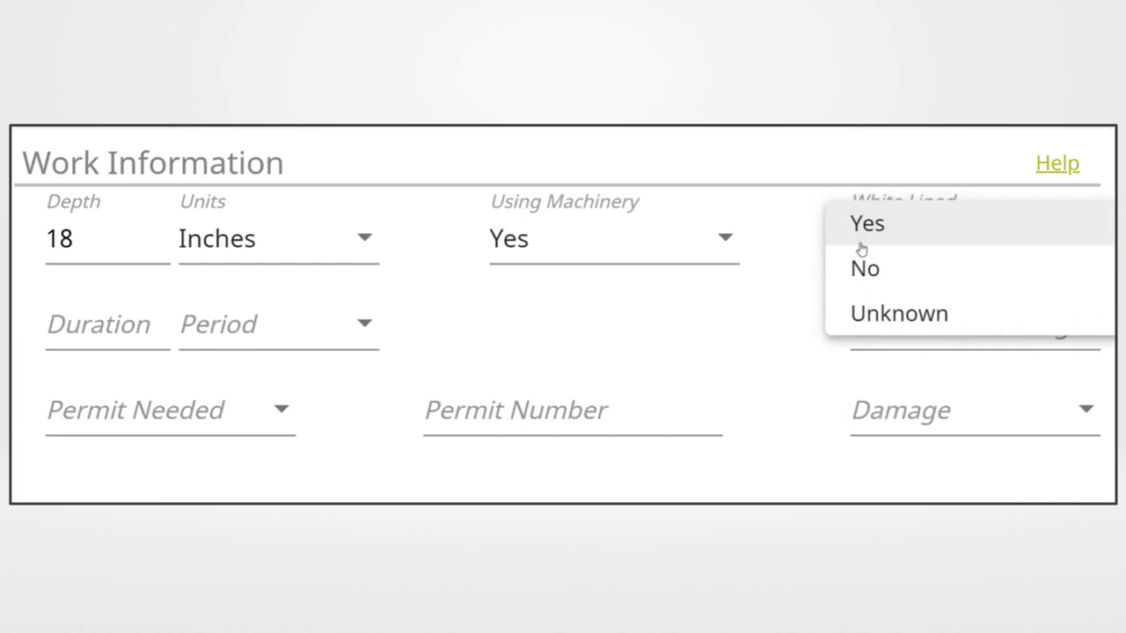
{"action": "left_click", "coordinate": [930, 233]}
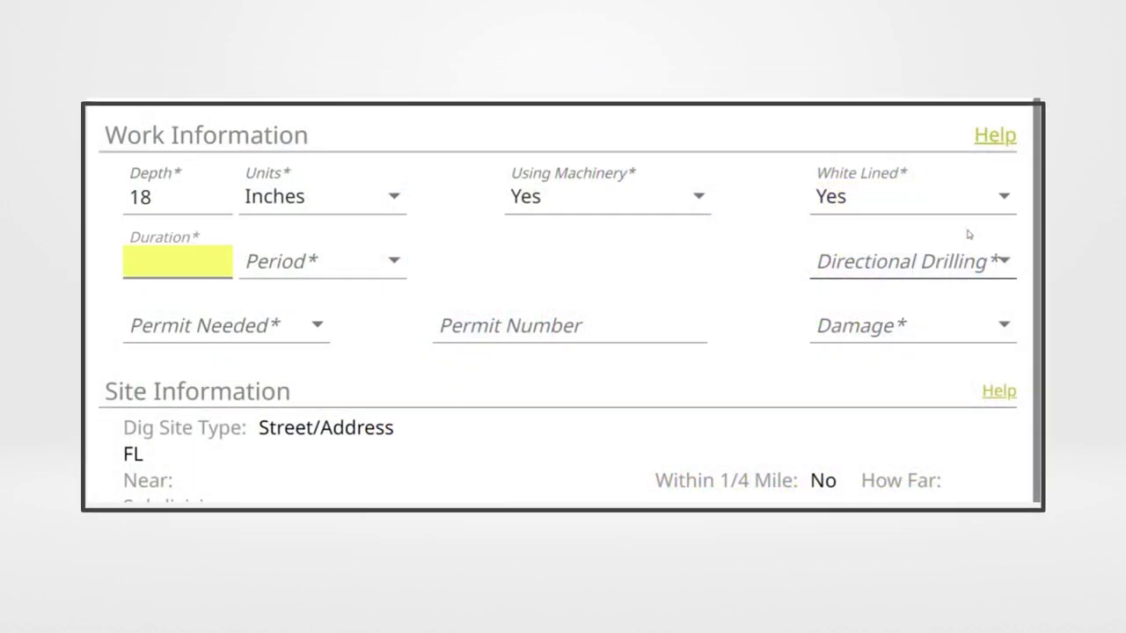
Set the duration to 3 Days and Directional Drilling to No.
{"action": "type", "text": "3"}
{"action": "key", "text": "Tab"}
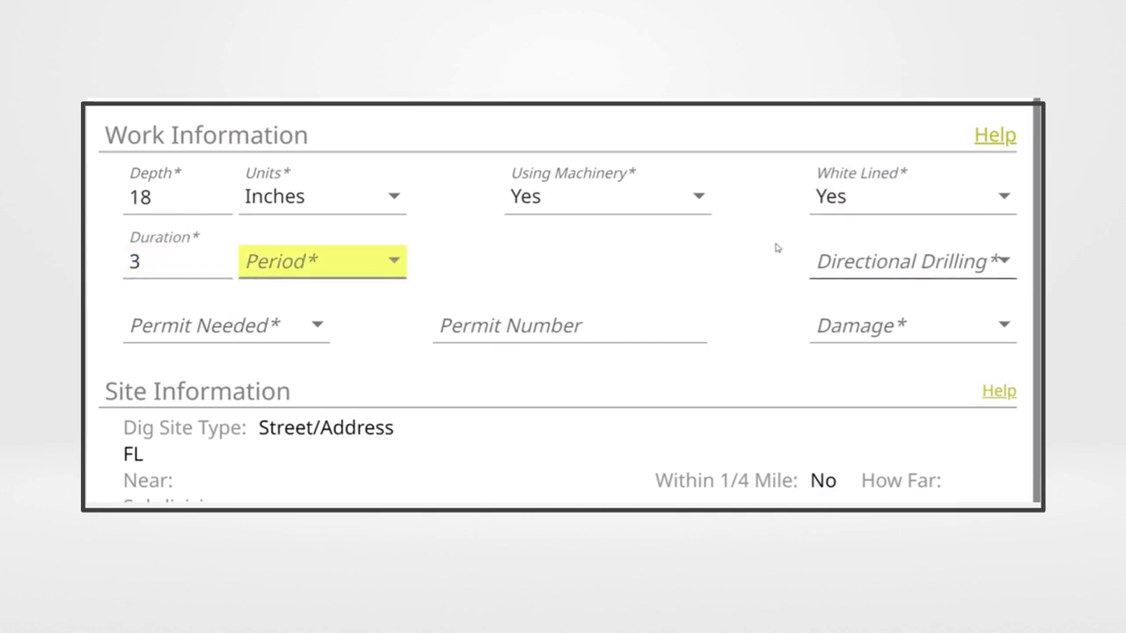
{"action": "left_click", "coordinate": [395, 262]}
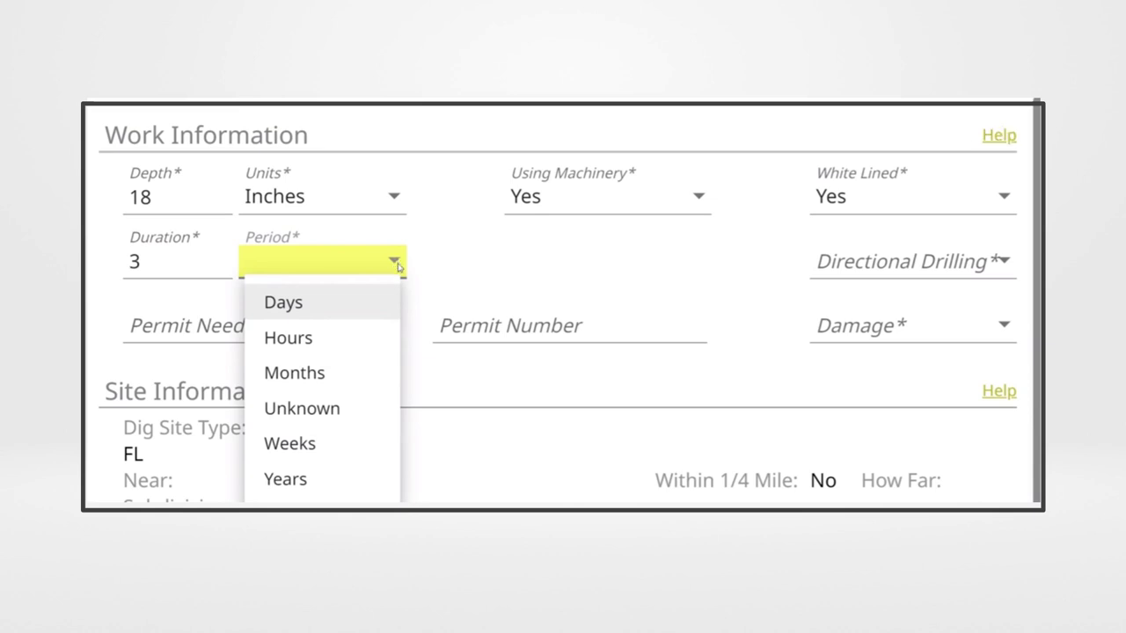
{"action": "left_click", "coordinate": [354, 311]}
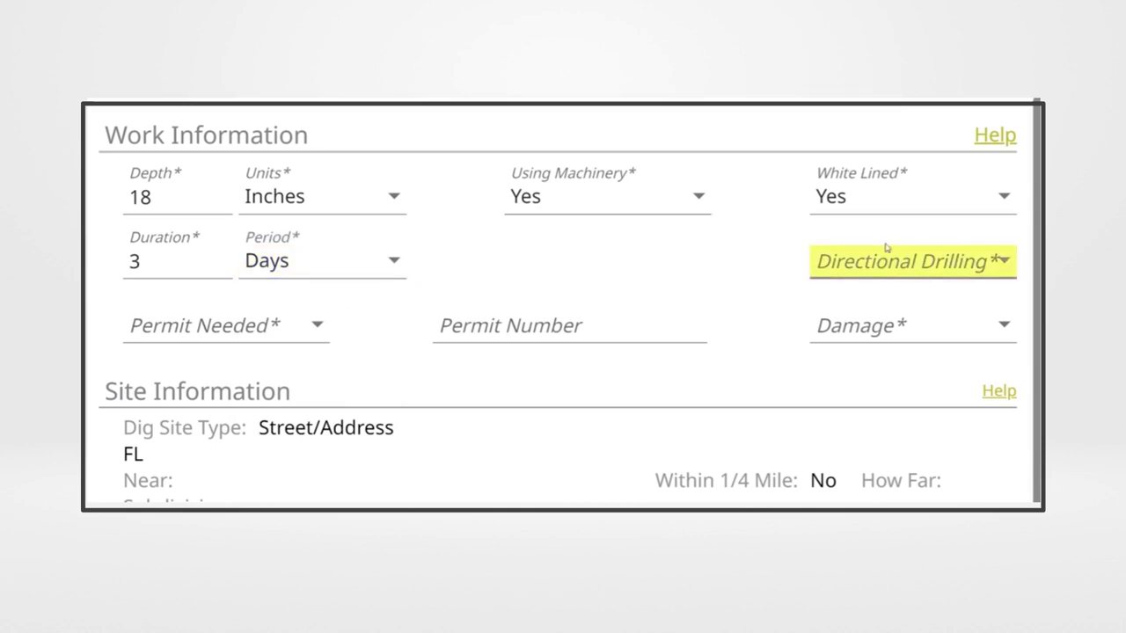
{"action": "left_click", "coordinate": [912, 254]}
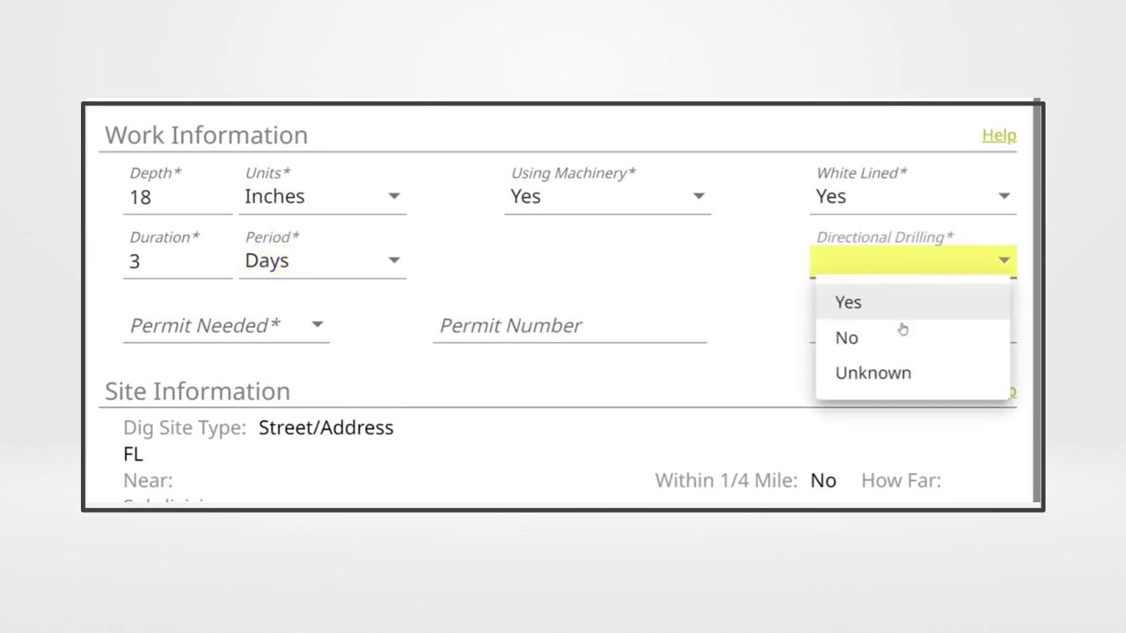
{"action": "left_click", "coordinate": [875, 340]}
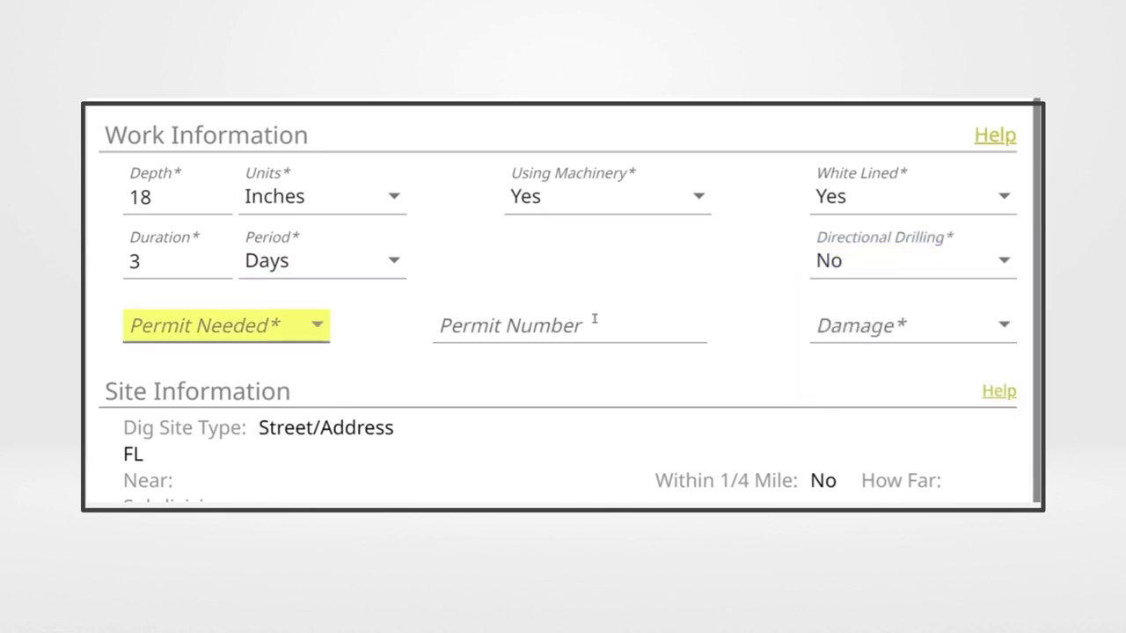
Mark Permit Needed as Yes with permit number 12345, and set Damage to No.
{"action": "left_click", "coordinate": [321, 329]}
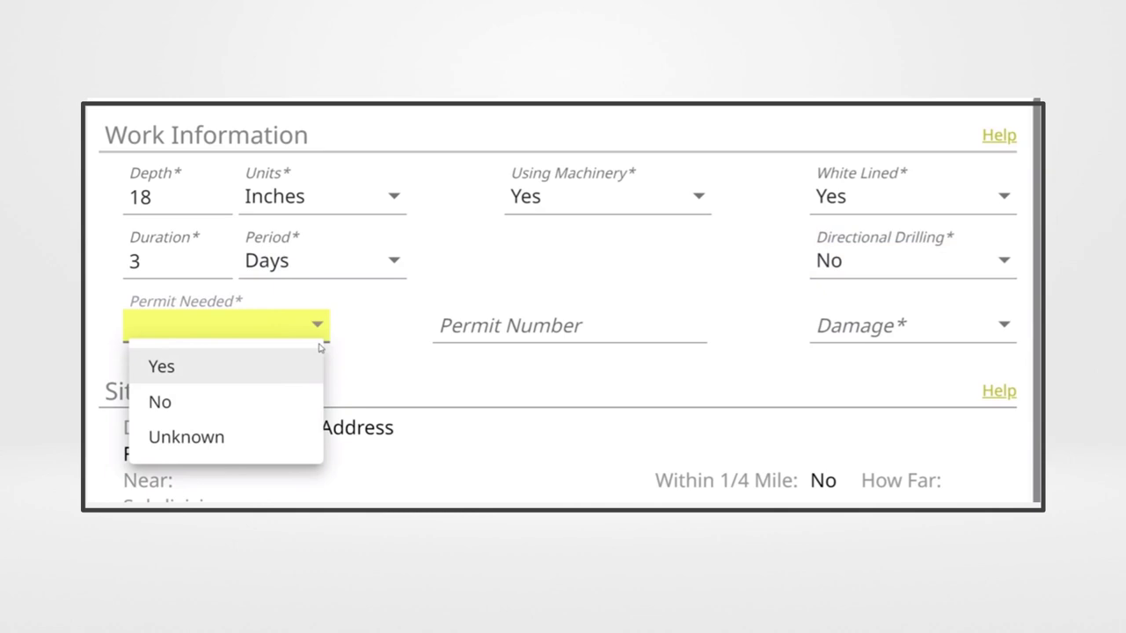
{"action": "left_click", "coordinate": [262, 372]}
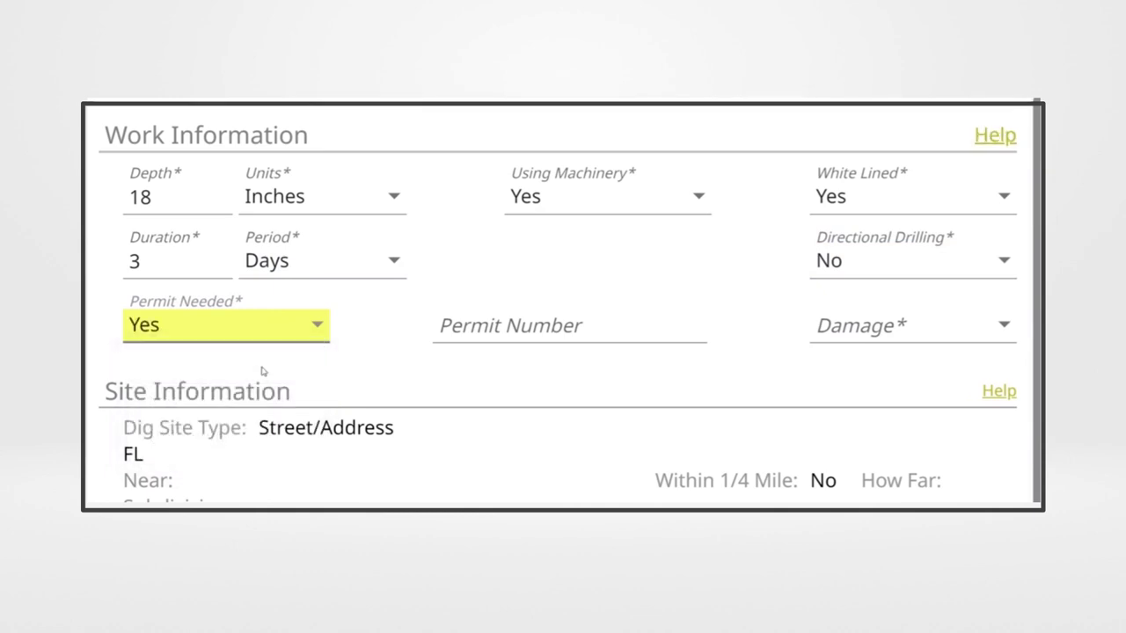
{"action": "key", "text": "Tab"}
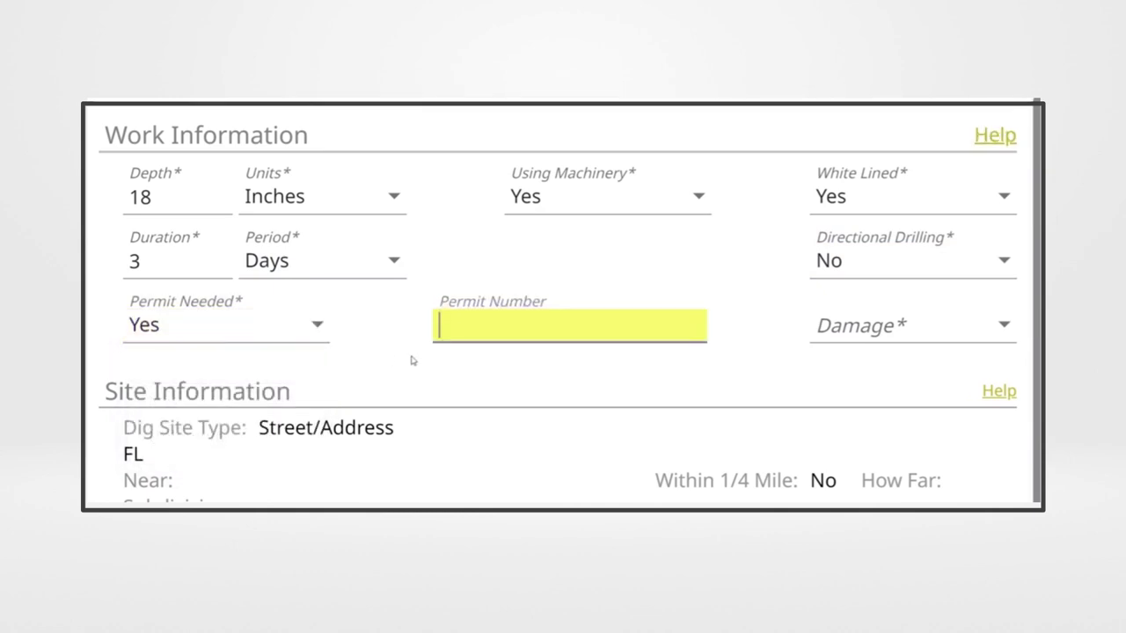
{"action": "type", "text": "12345"}
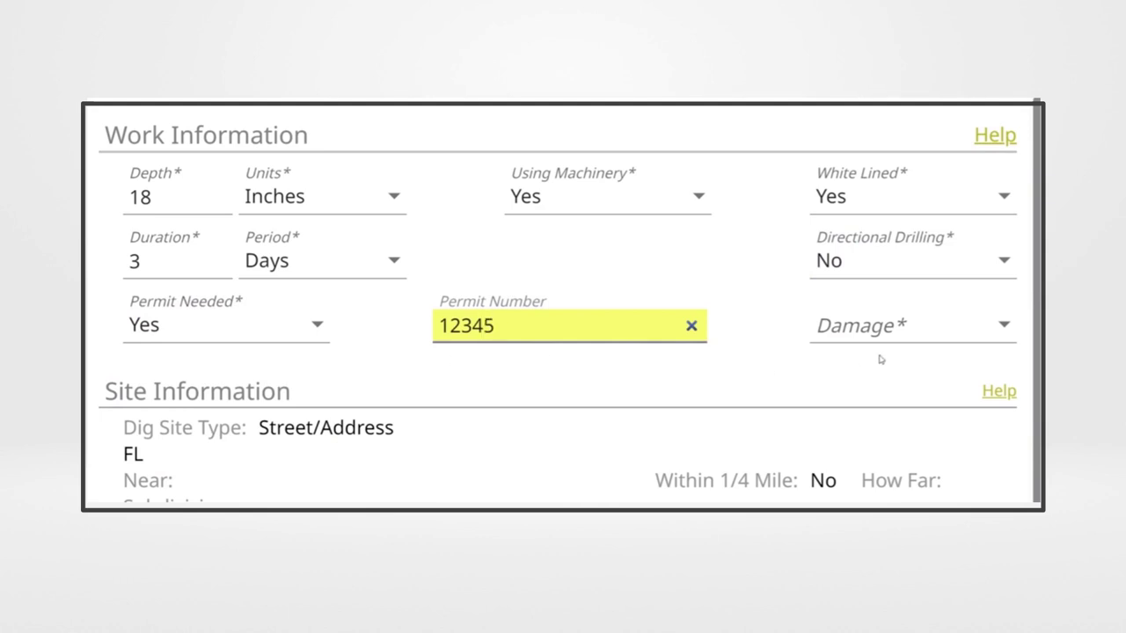
{"action": "left_click", "coordinate": [909, 325]}
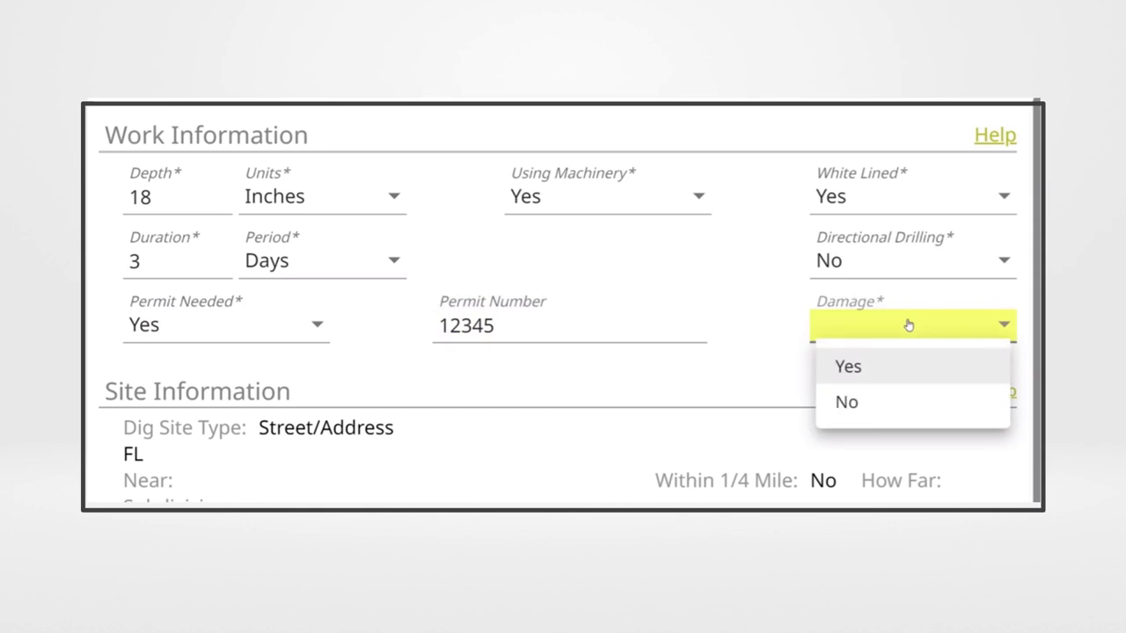
{"action": "left_click", "coordinate": [871, 413]}
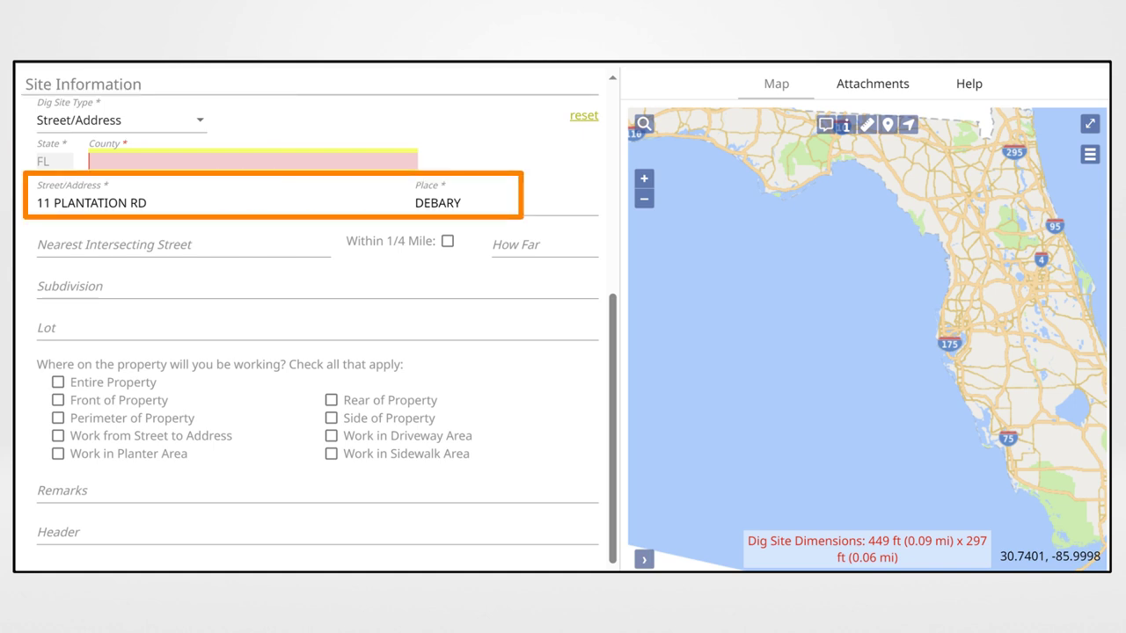
Choose county VOLUSIA and nearest street BUENA VISTA ST, and check Within 1/4 Mile.
{"action": "left_click", "coordinate": [223, 154]}
{"action": "type", "text": "VOL"}
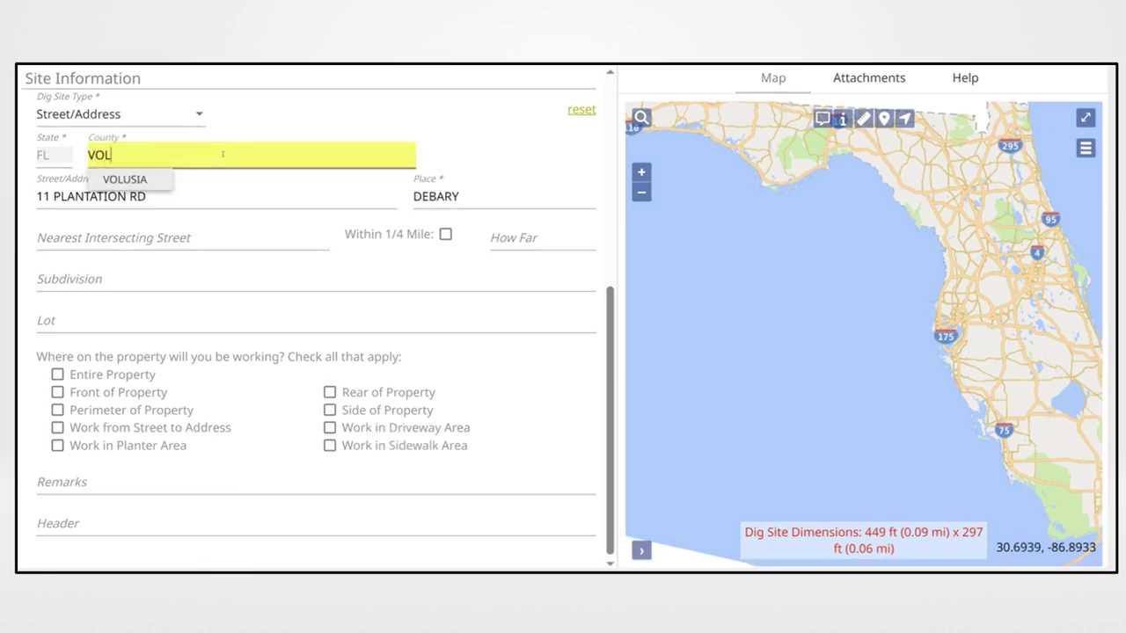
{"action": "left_click", "coordinate": [130, 179]}
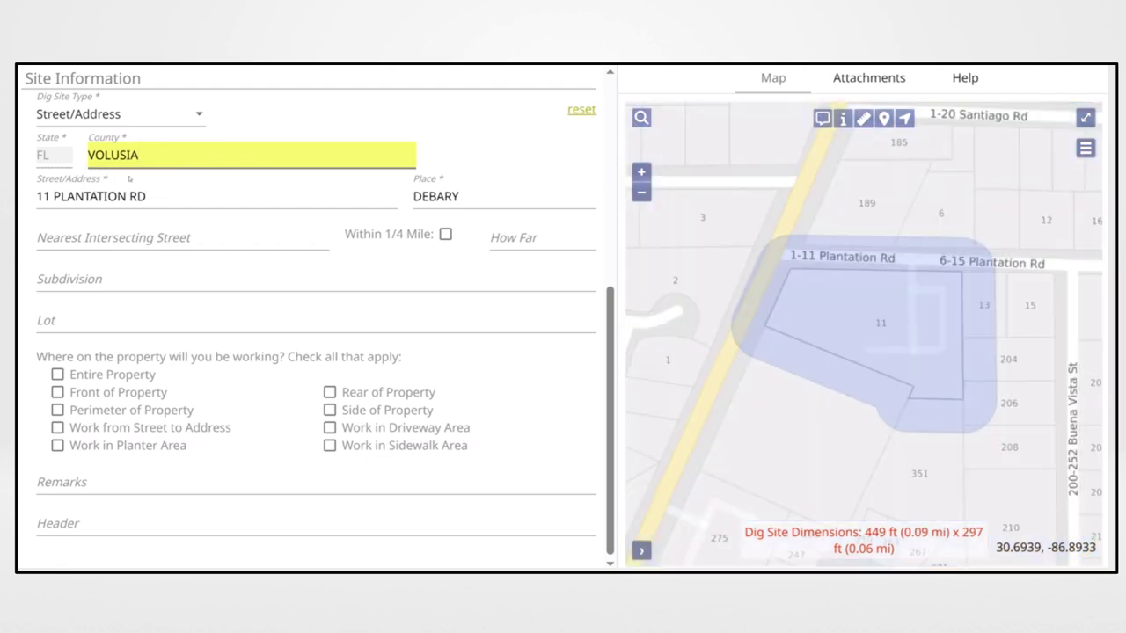
{"action": "key", "text": "Tab"}
{"action": "key", "text": "Tab"}
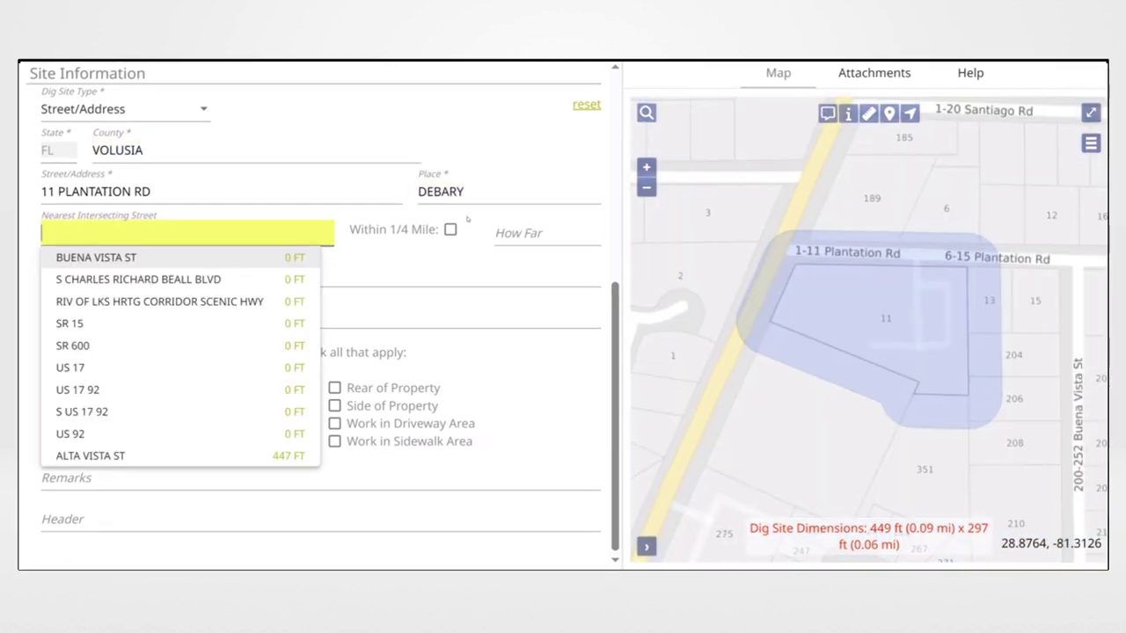
{"action": "left_click", "coordinate": [127, 257]}
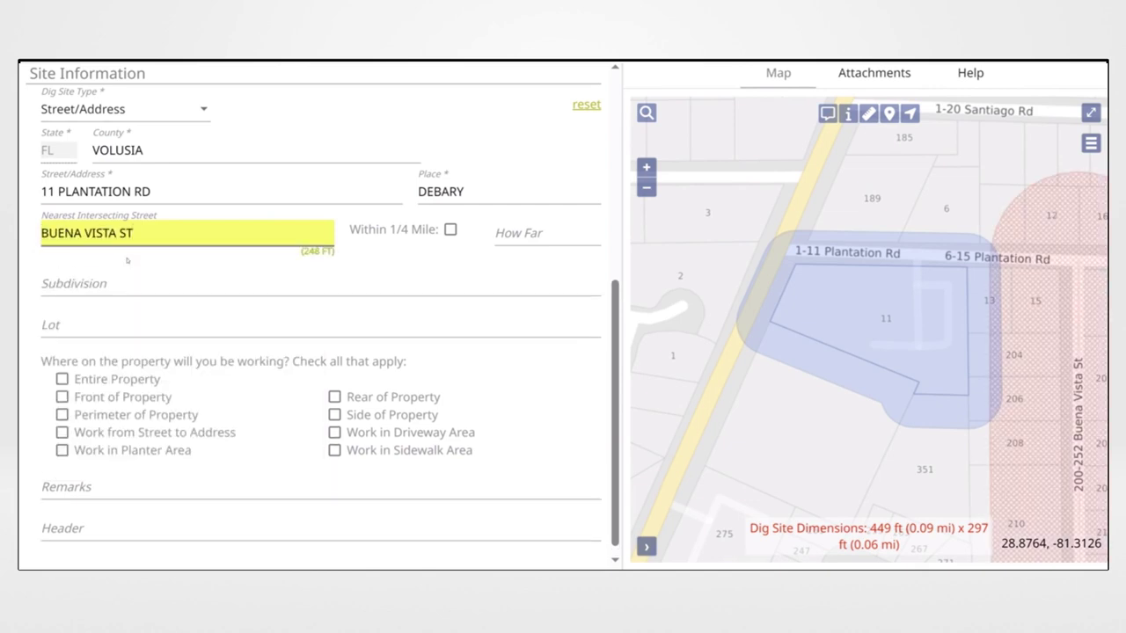
{"action": "key", "text": "Tab"}
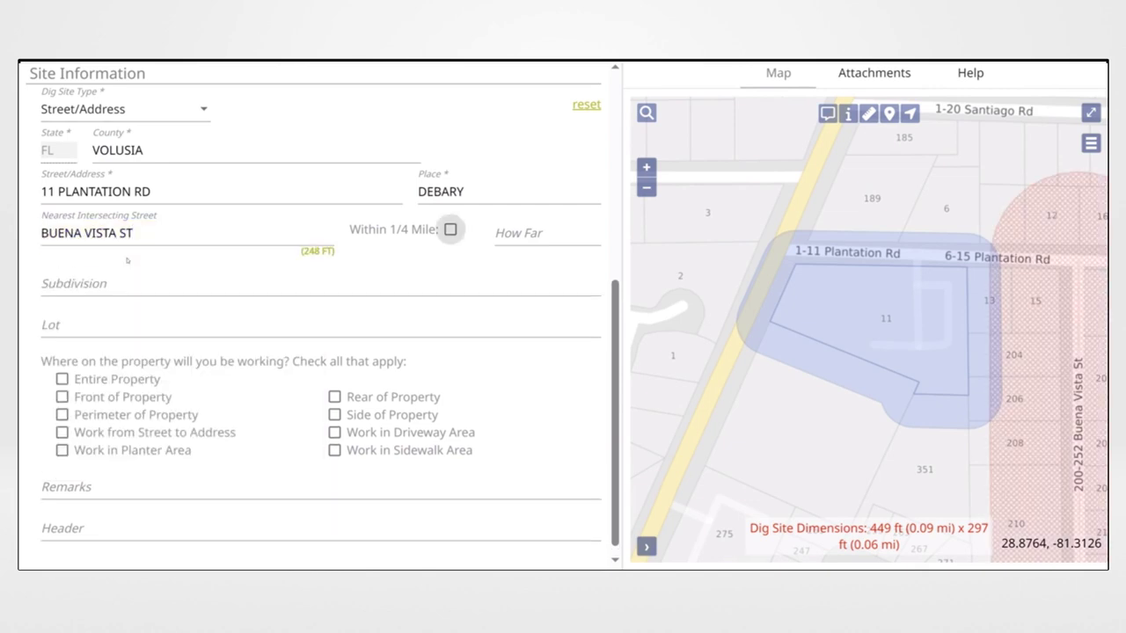
{"action": "key", "text": "space"}
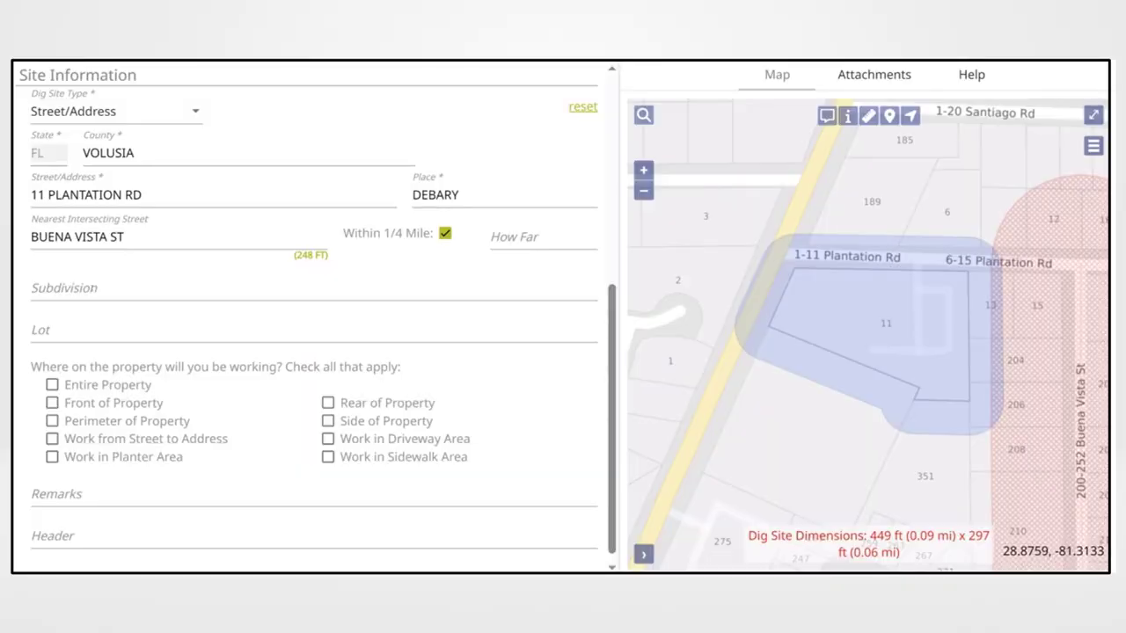
Enter PLANTATION ESTATES as the subdivision name.
{"action": "left_click", "coordinate": [97, 283]}
{"action": "type", "text": "P"}
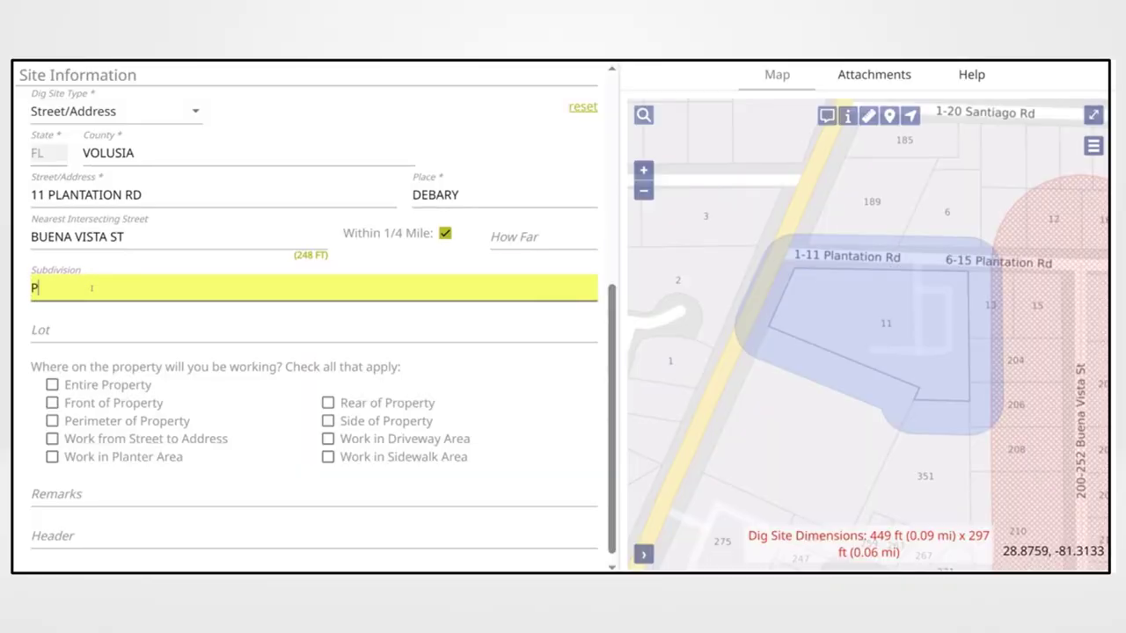
{"action": "type", "text": "LANTATION ESTATES"}
{"action": "key", "text": "Tab"}
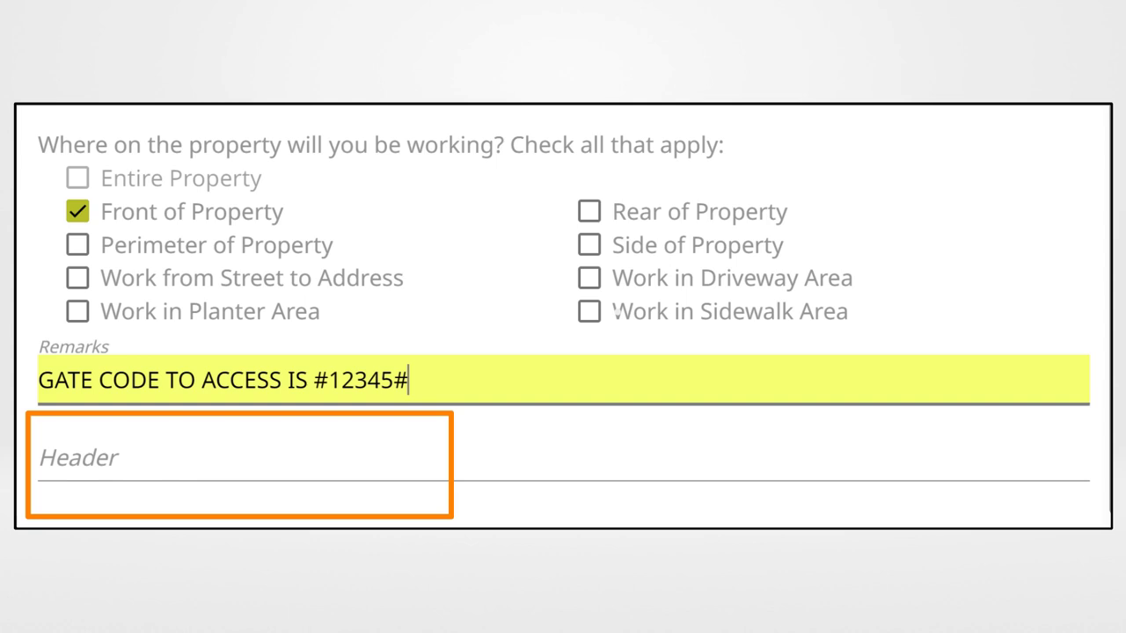
{"action": "left_click", "coordinate": [132, 460]}
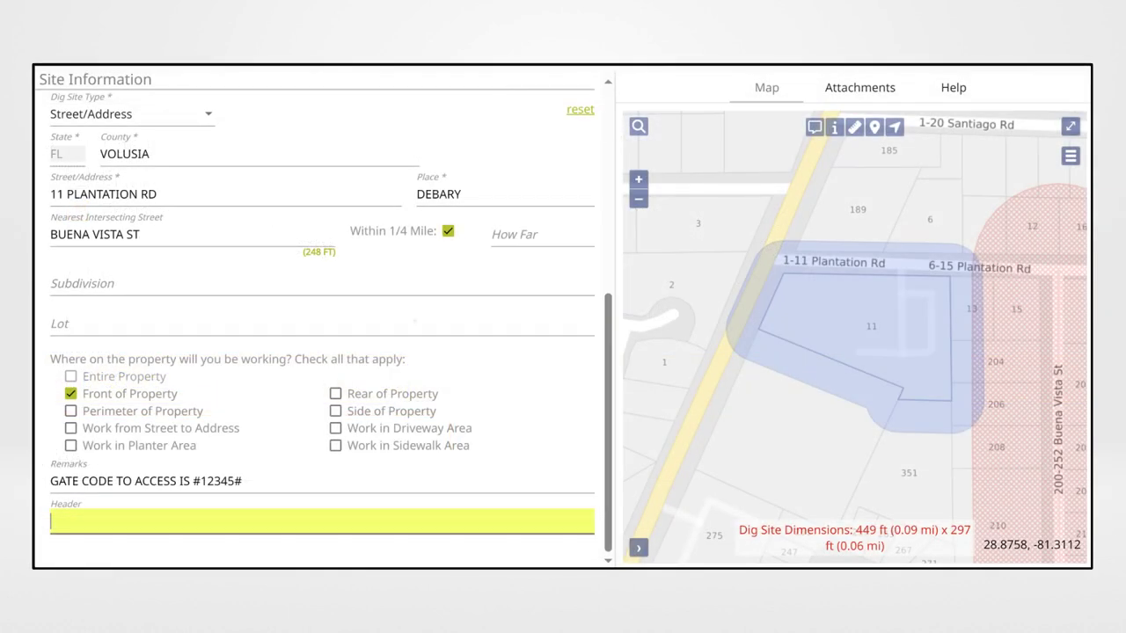